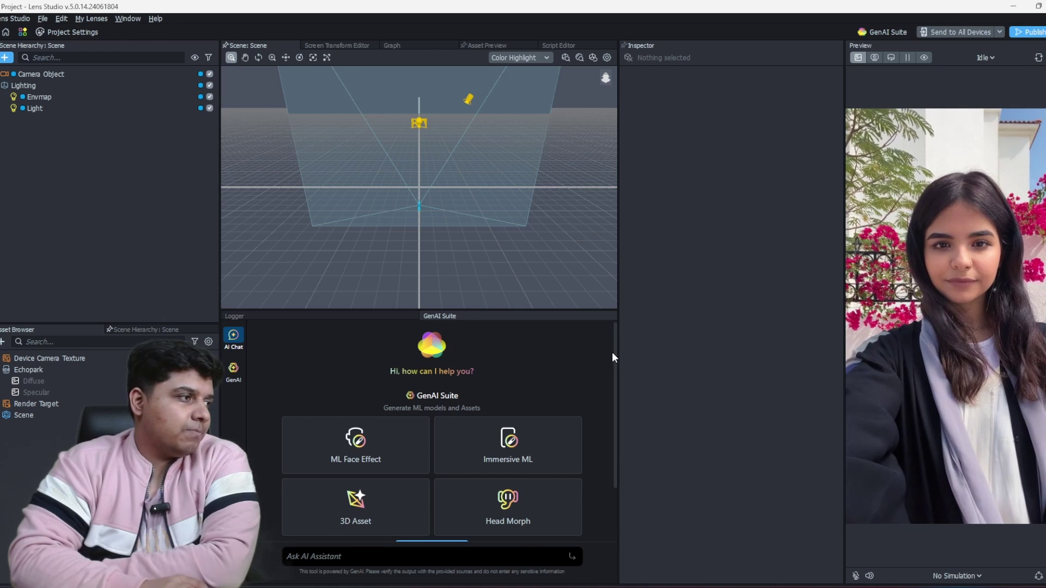
Open the Immersive ML generator in the GenAI Suite, browse the effect gallery and set the new effect to use a text prompt.
{"action": "left_click", "coordinate": [234, 304]}
{"action": "scroll", "coordinate": [392, 378], "scroll_direction": "down", "scroll_amount": 1}
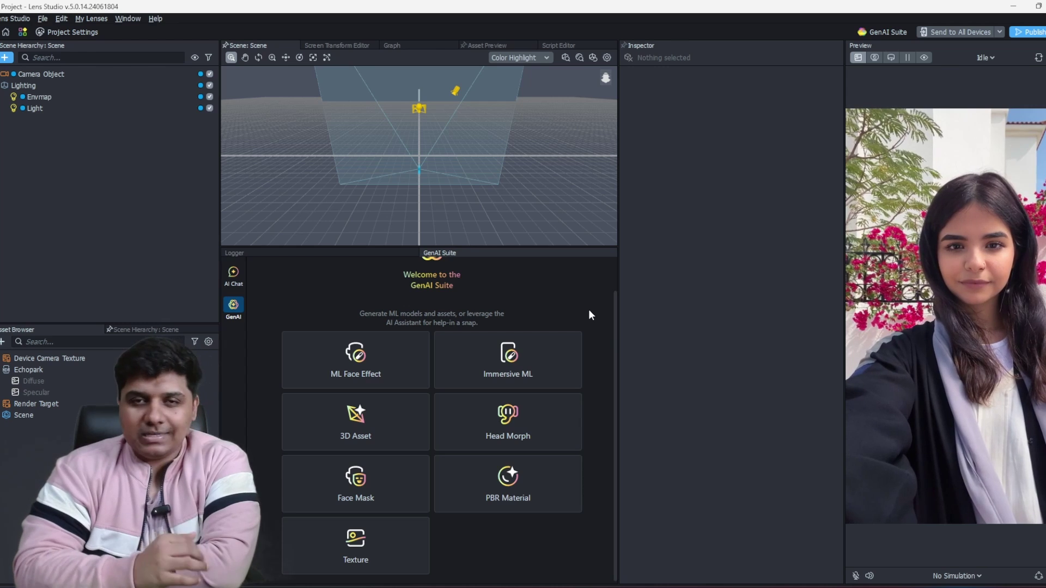
{"action": "left_click", "coordinate": [561, 342]}
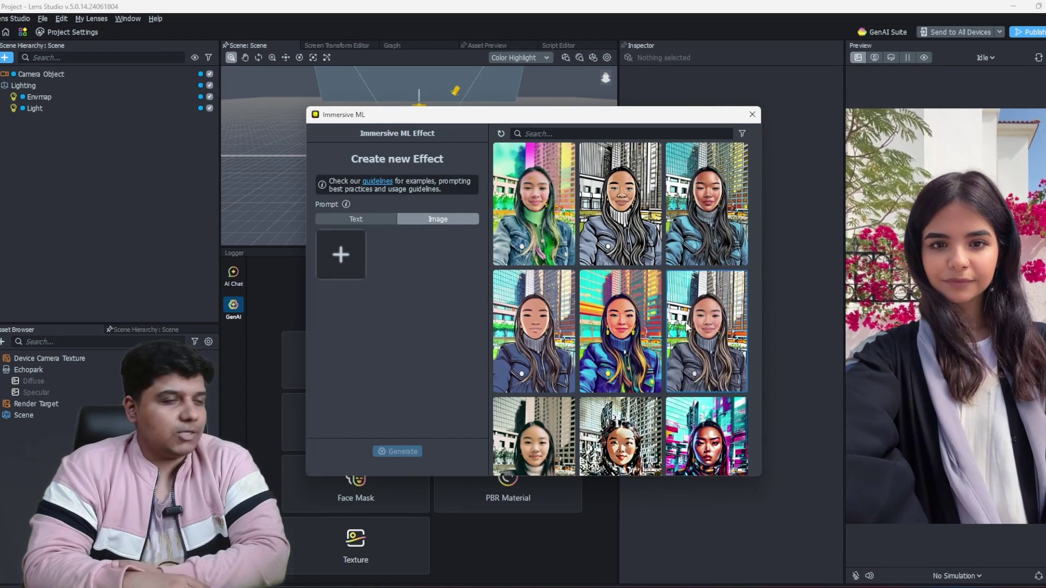
{"action": "scroll", "coordinate": [637, 280], "scroll_direction": "down", "scroll_amount": 5}
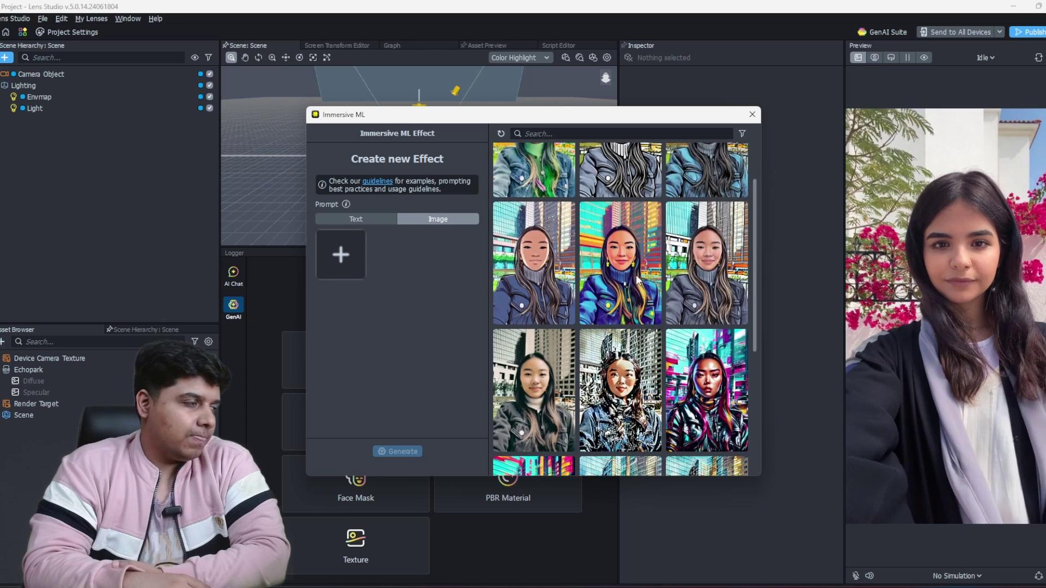
{"action": "scroll", "coordinate": [634, 280], "scroll_direction": "up", "scroll_amount": 5}
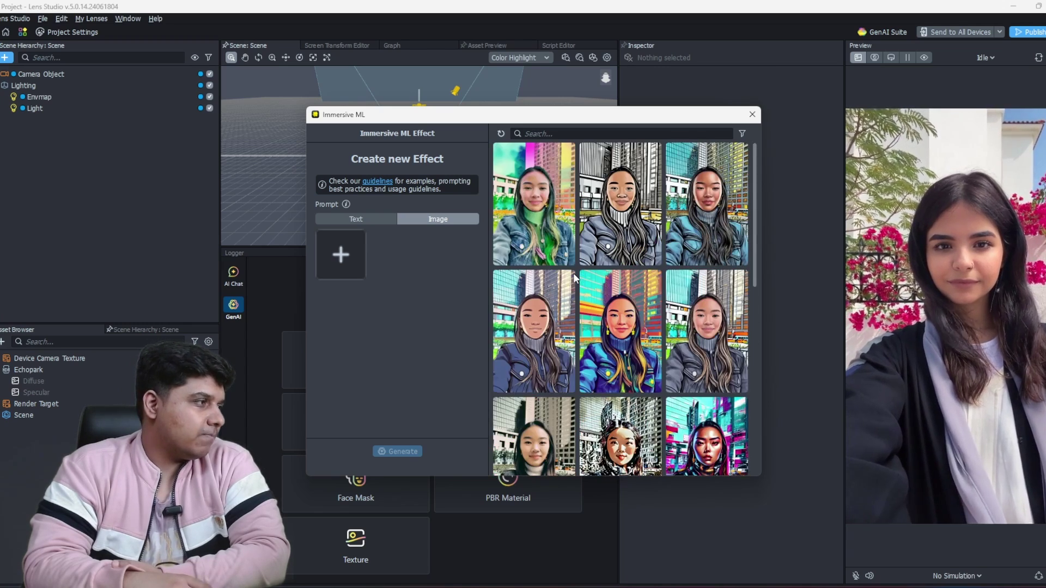
{"action": "left_click", "coordinate": [356, 220]}
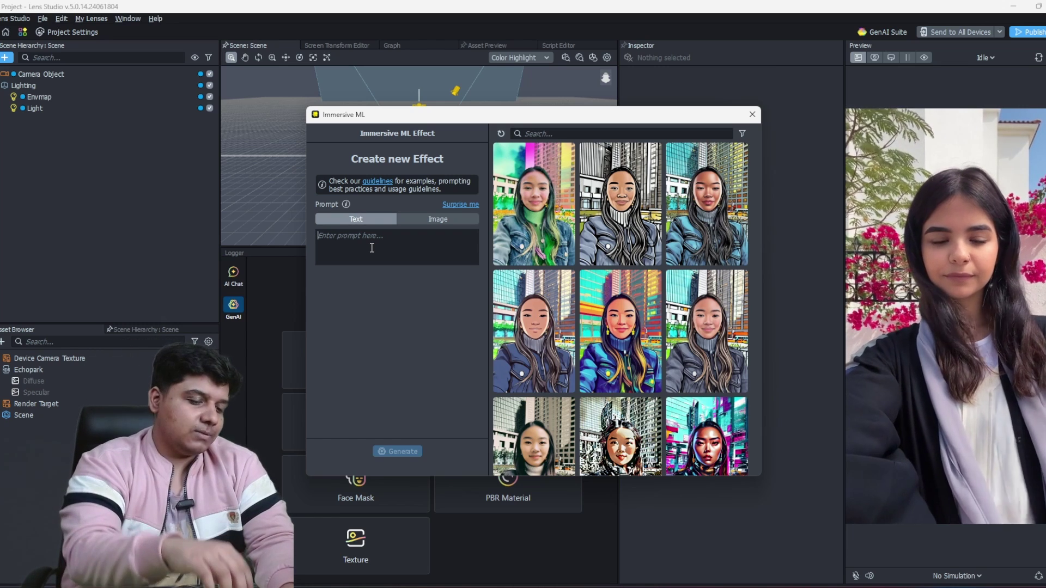
{"action": "type", "text": "halloween"}
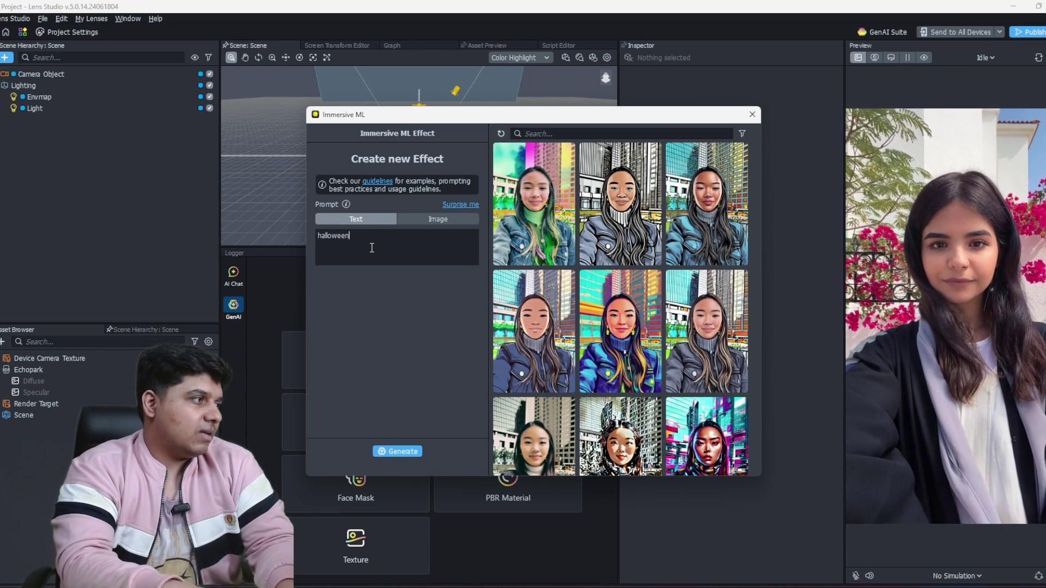
{"action": "key", "text": "ctrl+a"}
{"action": "key", "text": "BackSpace"}
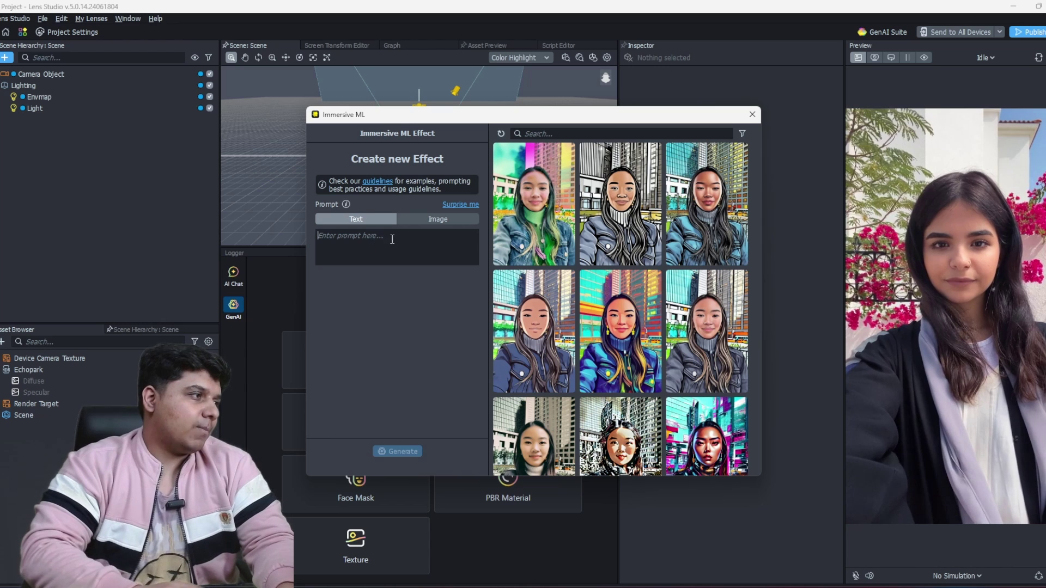
Generate an Immersive ML effect from the surprise prompt "a colorful comic noir illustration 2d illustration".
{"action": "left_click", "coordinate": [468, 205]}
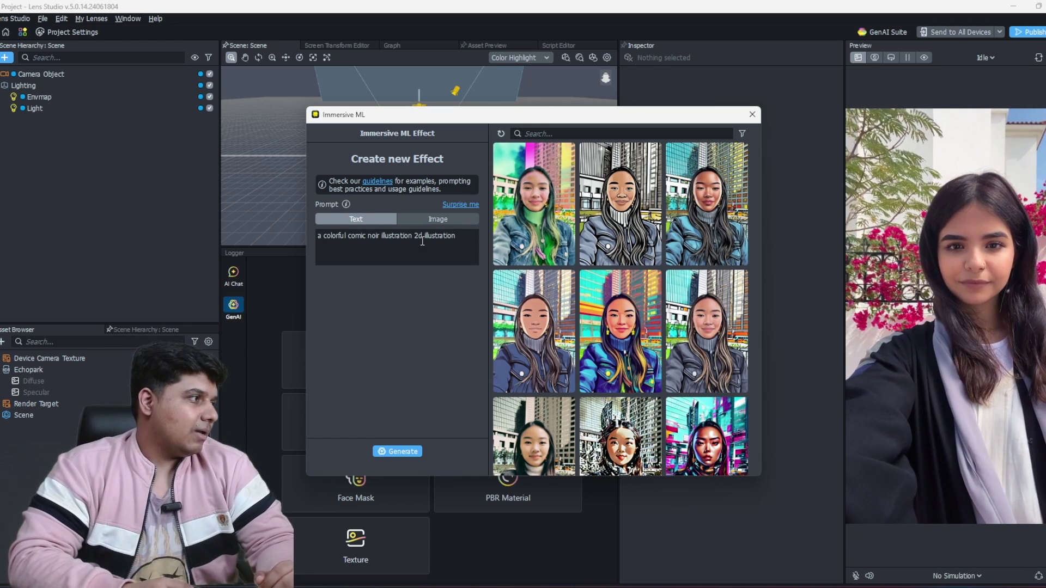
{"action": "left_click", "coordinate": [410, 452]}
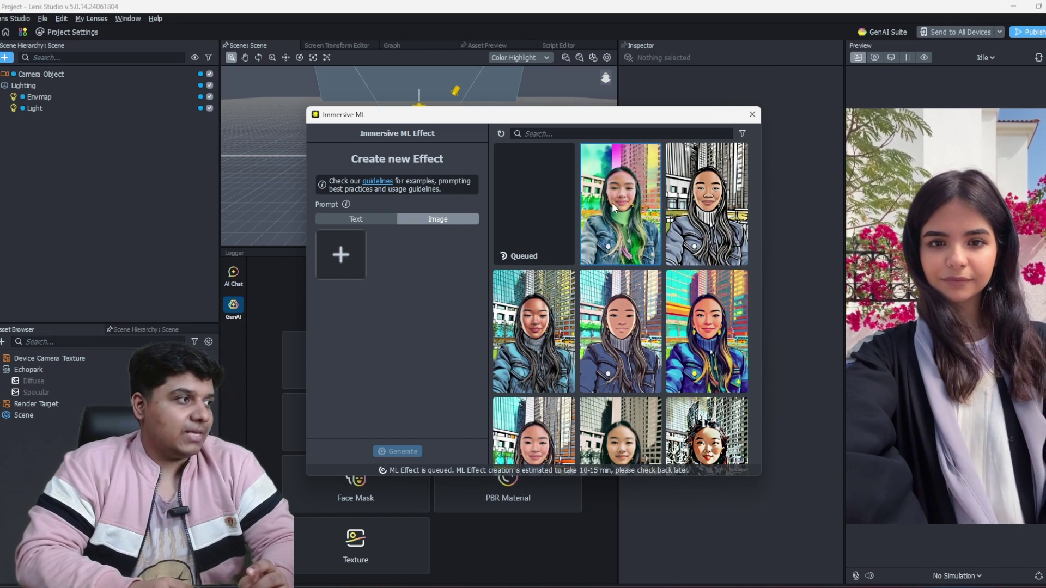
Preview the existing 80's watercolour wildflower effect on different sample portraits.
{"action": "left_click", "coordinate": [630, 182]}
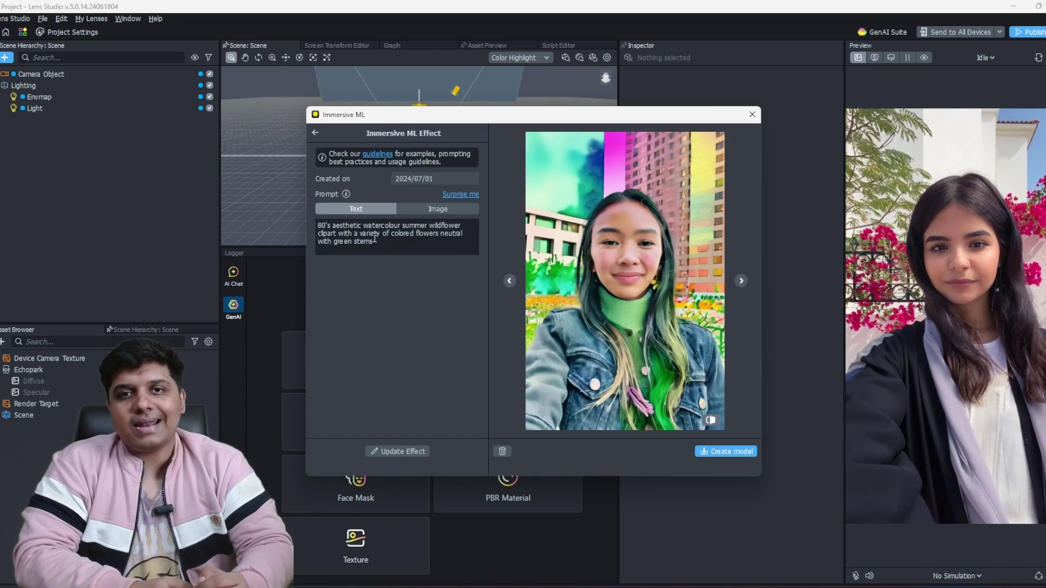
{"action": "left_click", "coordinate": [741, 280]}
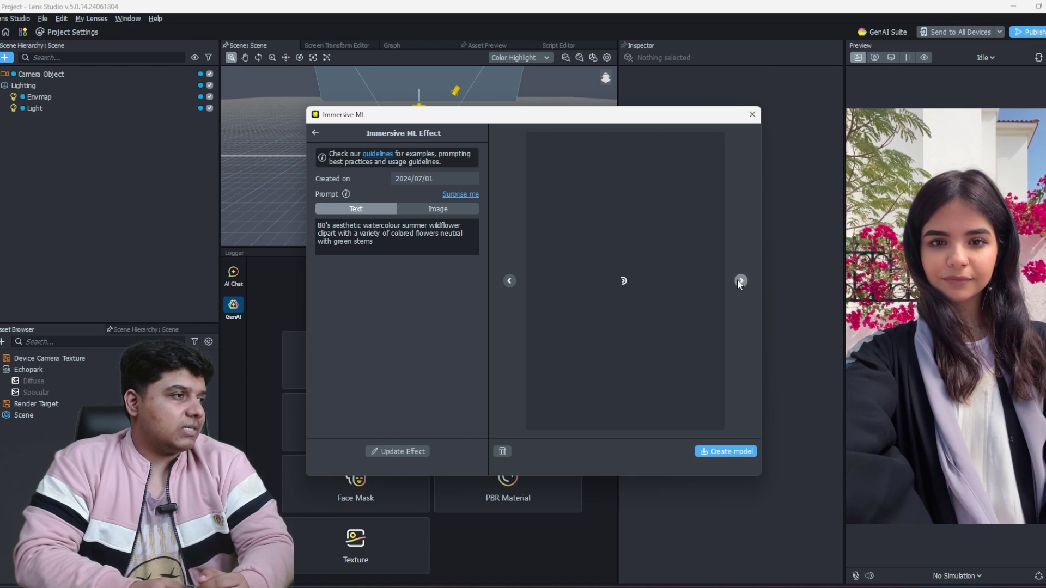
{"action": "left_click", "coordinate": [509, 281]}
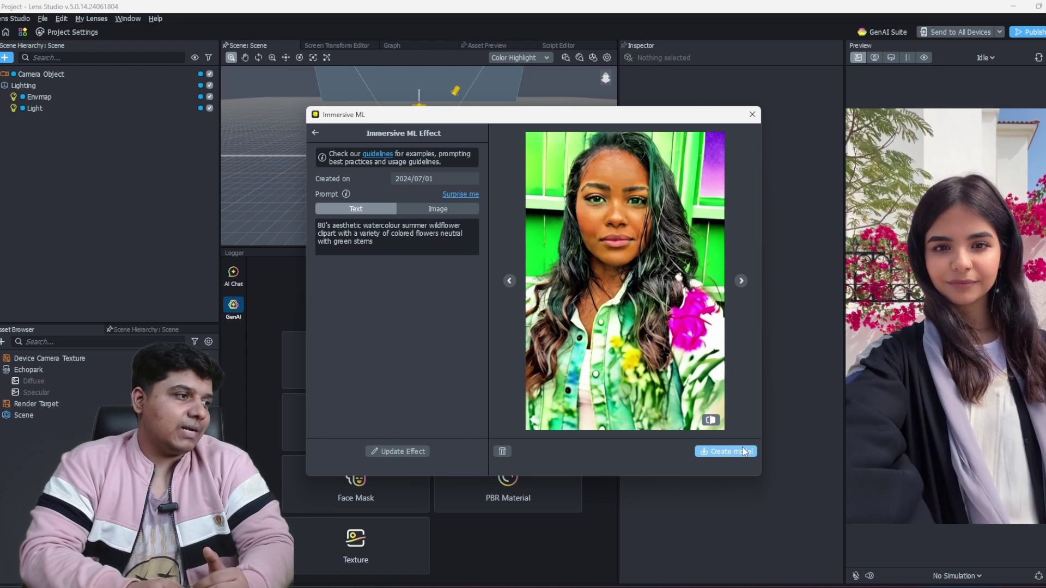
Create the model for the pixel style retrofuturistic effect and import it into the project, closing the generator.
{"action": "left_click", "coordinate": [725, 452]}
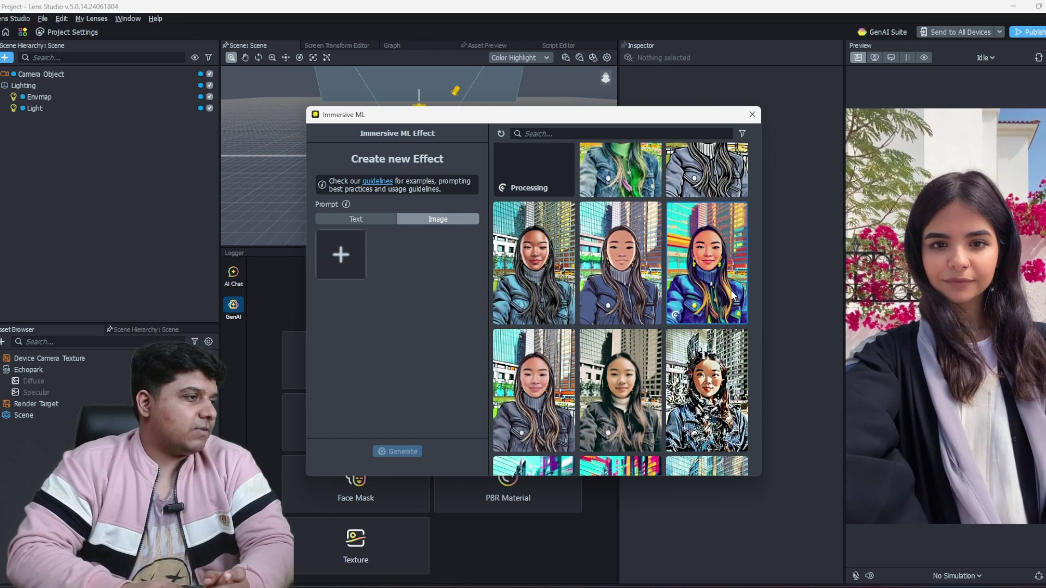
{"action": "left_click", "coordinate": [591, 253]}
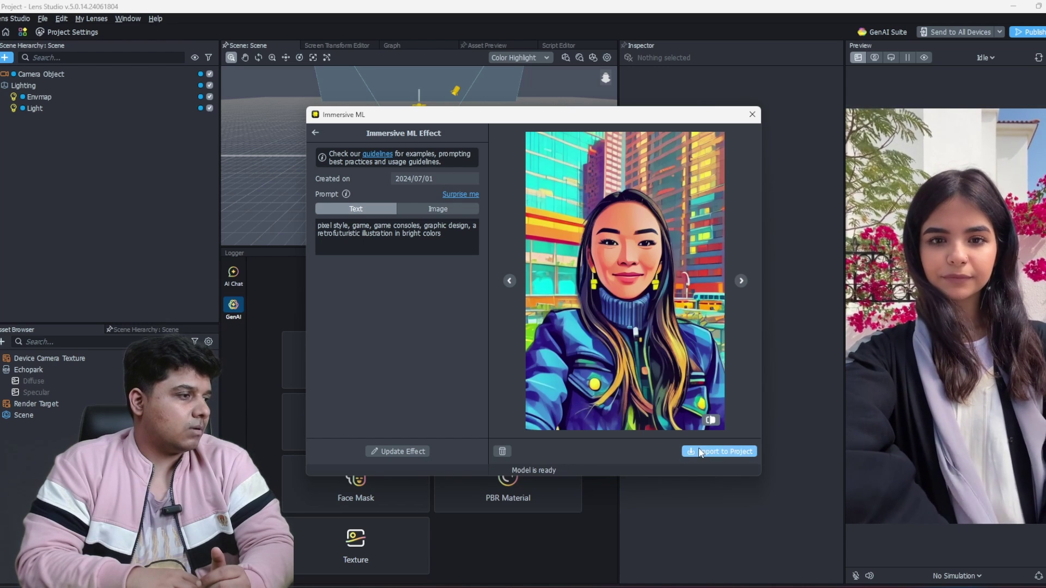
{"action": "left_click", "coordinate": [687, 452]}
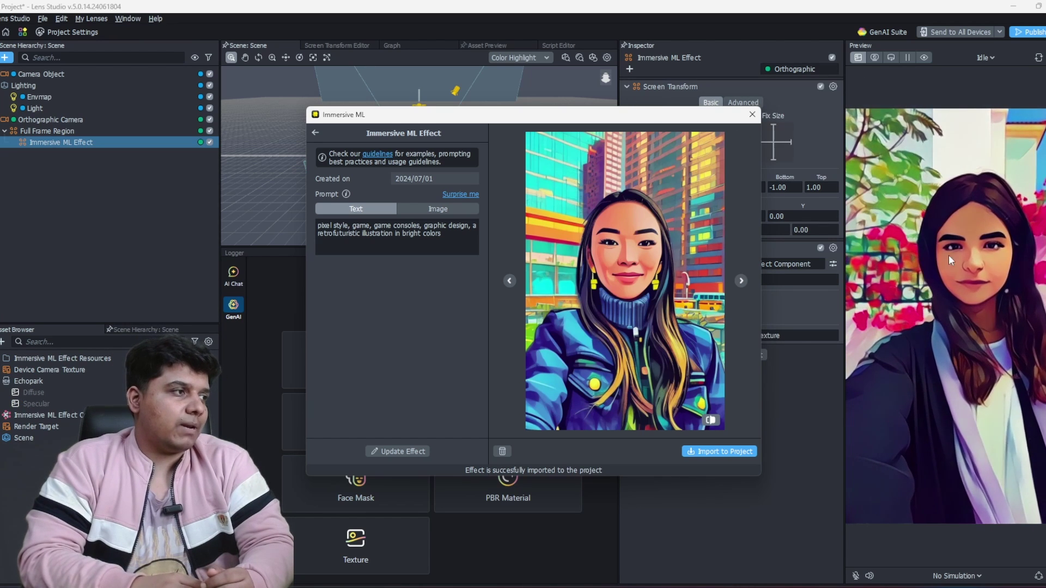
{"action": "left_click", "coordinate": [752, 115]}
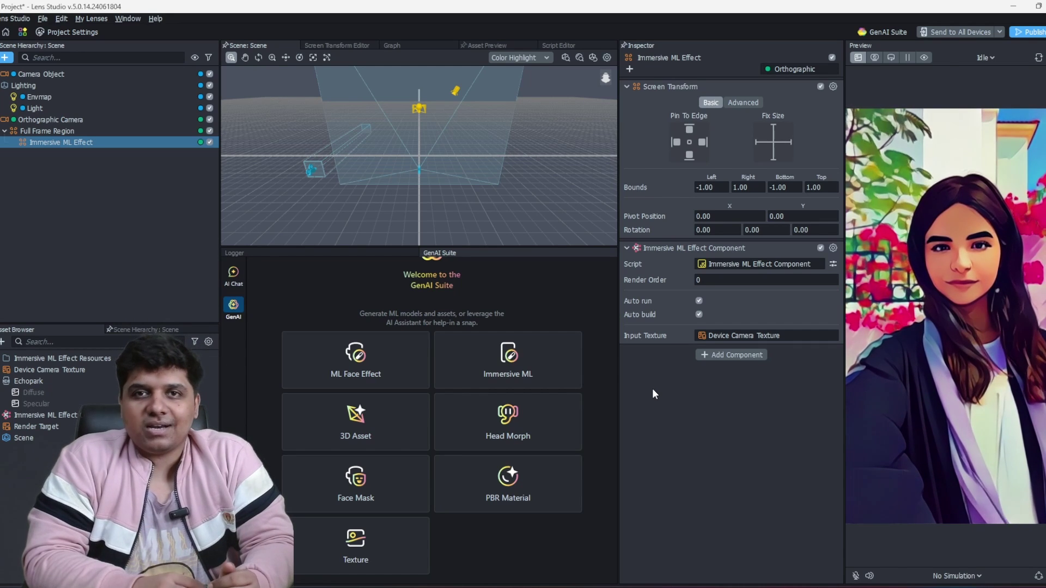
Add an Edge Detection visual effect to the scene and place it under Camera Object in the hierarchy.
{"action": "left_click", "coordinate": [4, 58]}
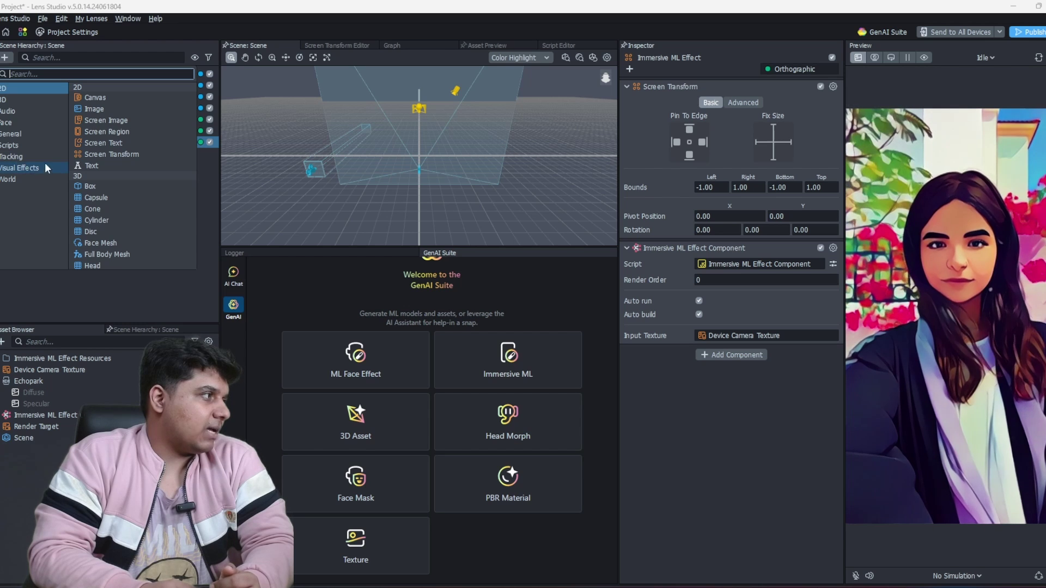
{"action": "left_click", "coordinate": [28, 168]}
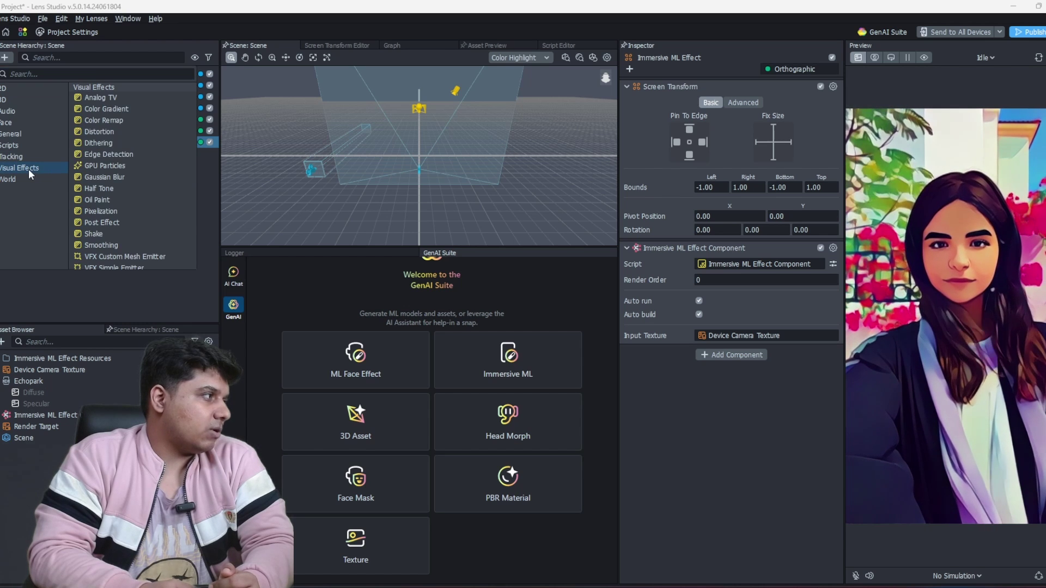
{"action": "left_click", "coordinate": [95, 154]}
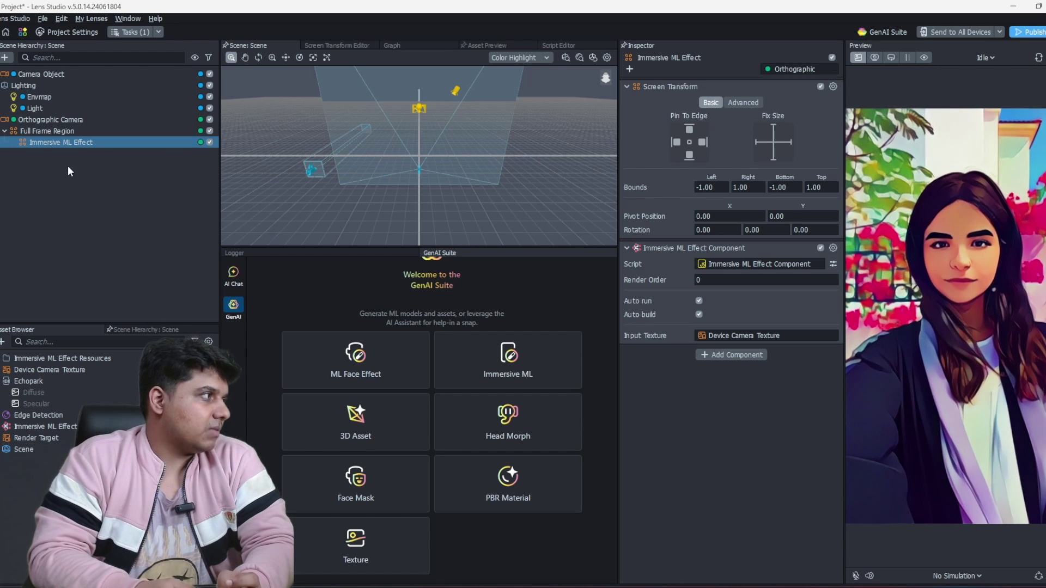
{"action": "left_click_drag", "start_coordinate": [64, 154], "coordinate": [50, 79]}
{"action": "left_click", "coordinate": [67, 252]}
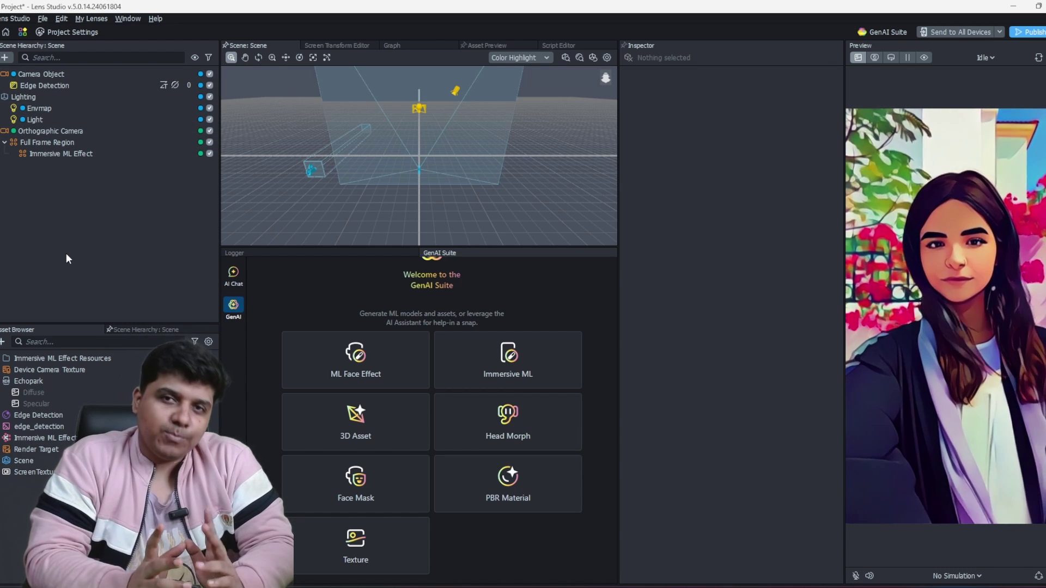
Inspect the properties of the Edge Detection effect and of Camera Object.
{"action": "left_click", "coordinate": [60, 86]}
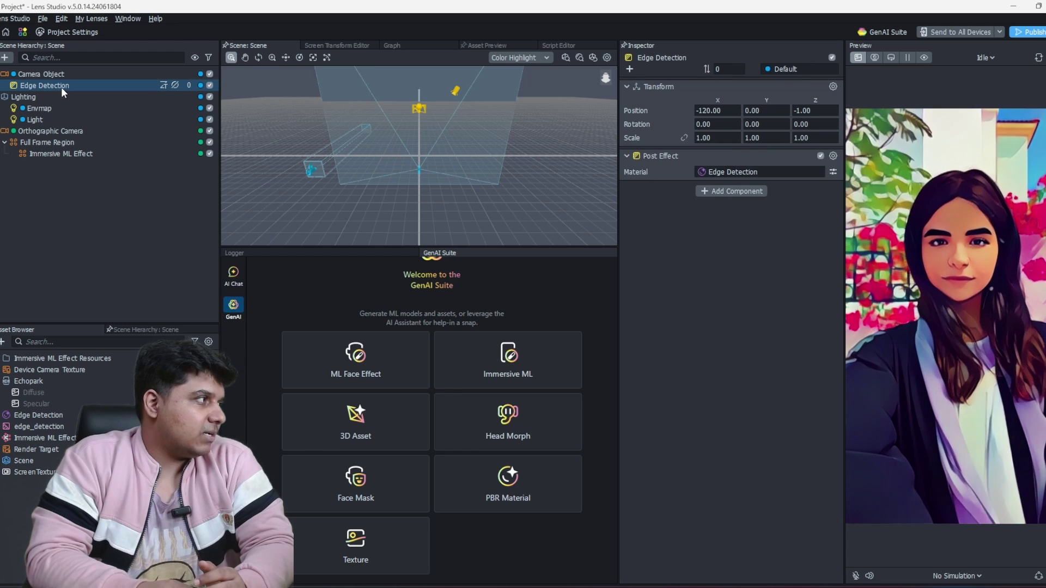
{"action": "left_click", "coordinate": [63, 76]}
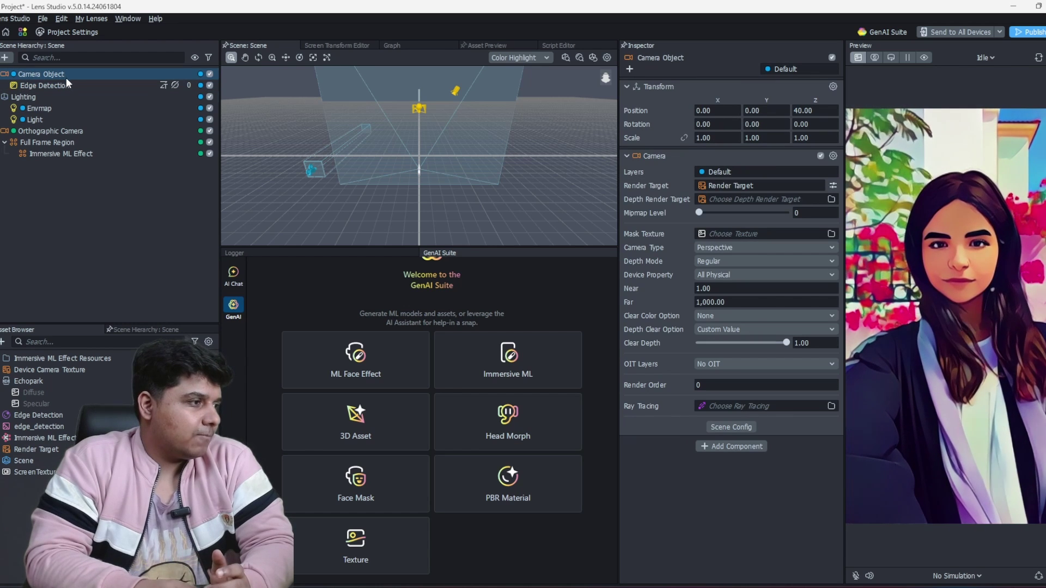
{"action": "left_click", "coordinate": [834, 383]}
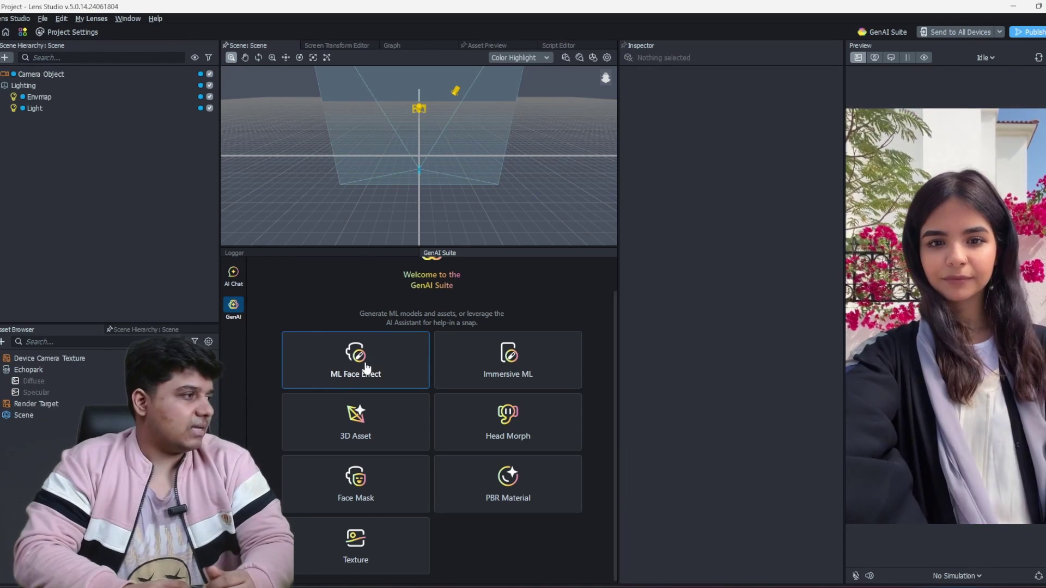
Open the ML Face Effect generator and examine the Effect Intensity help and the Advanced User Identity Preservation options.
{"action": "left_click", "coordinate": [366, 368]}
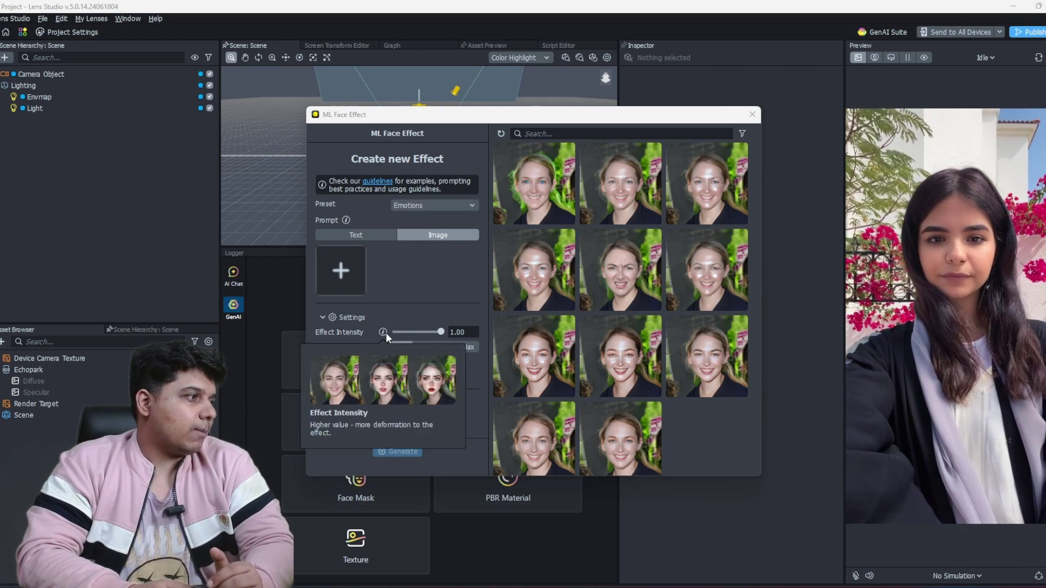
{"action": "mouse_move", "coordinate": [381, 332]}
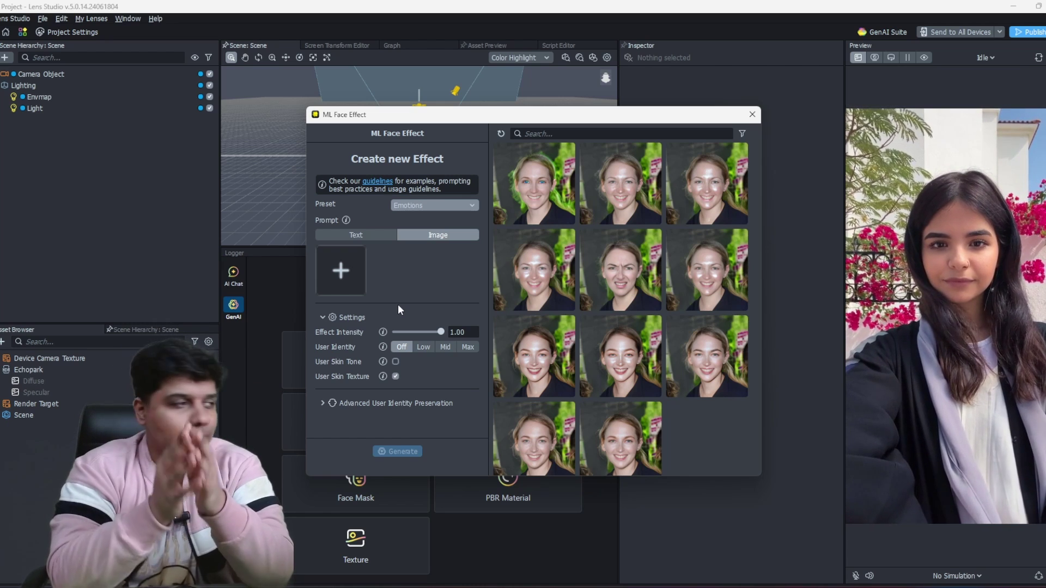
{"action": "left_click", "coordinate": [323, 403]}
{"action": "scroll", "coordinate": [323, 401], "scroll_direction": "down", "scroll_amount": 3}
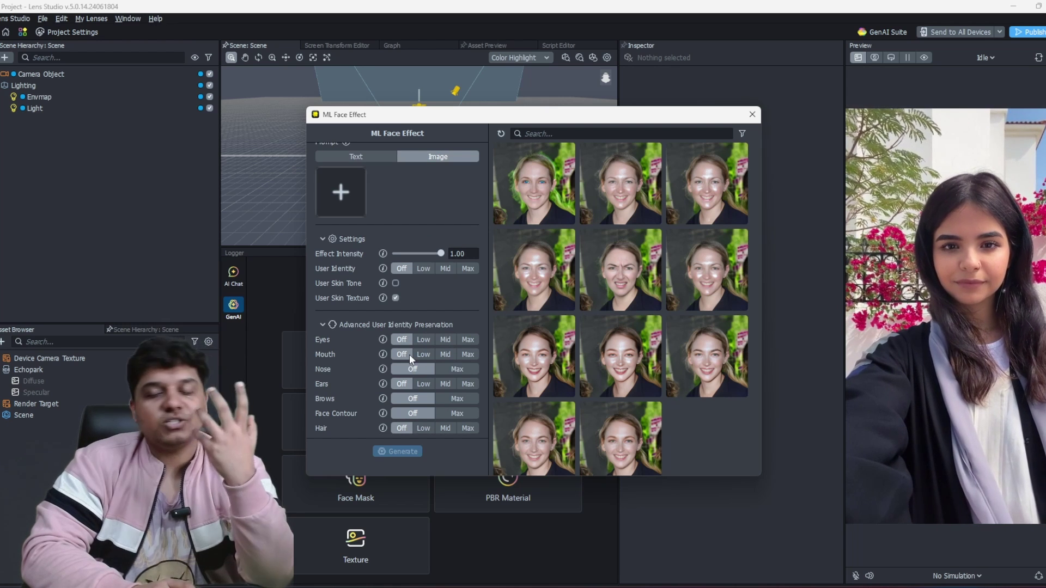
{"action": "left_click", "coordinate": [346, 325]}
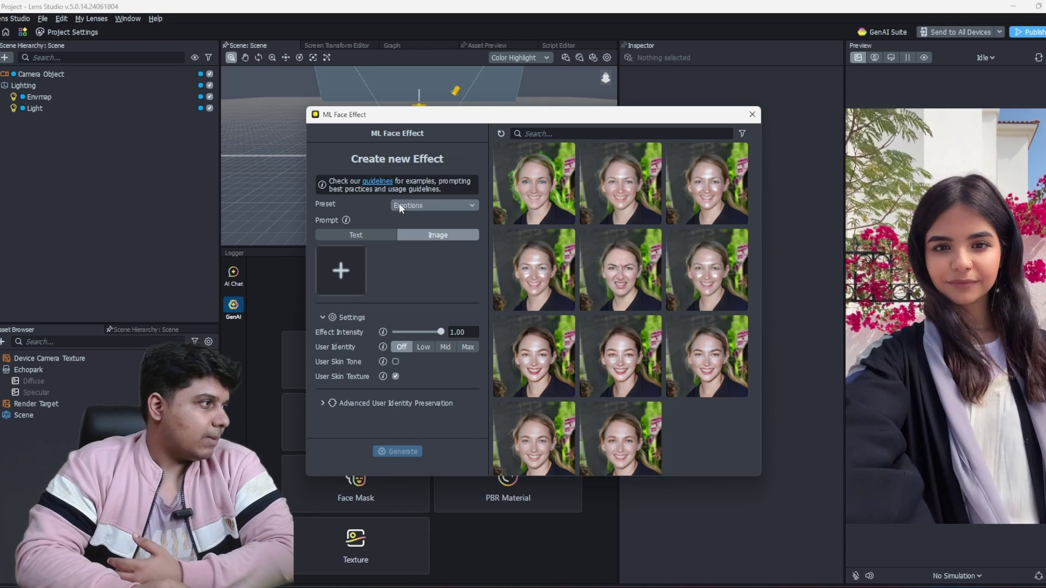
Review the effect presets, keep Emotions, and preview the existing angry-face effect on sample portraits.
{"action": "left_click", "coordinate": [405, 204]}
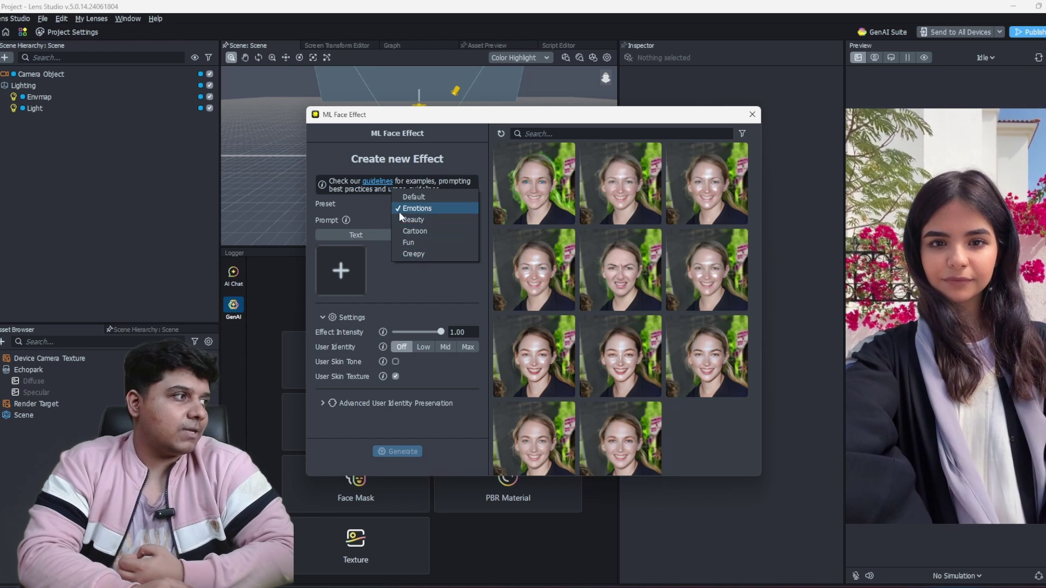
{"action": "left_click", "coordinate": [413, 210]}
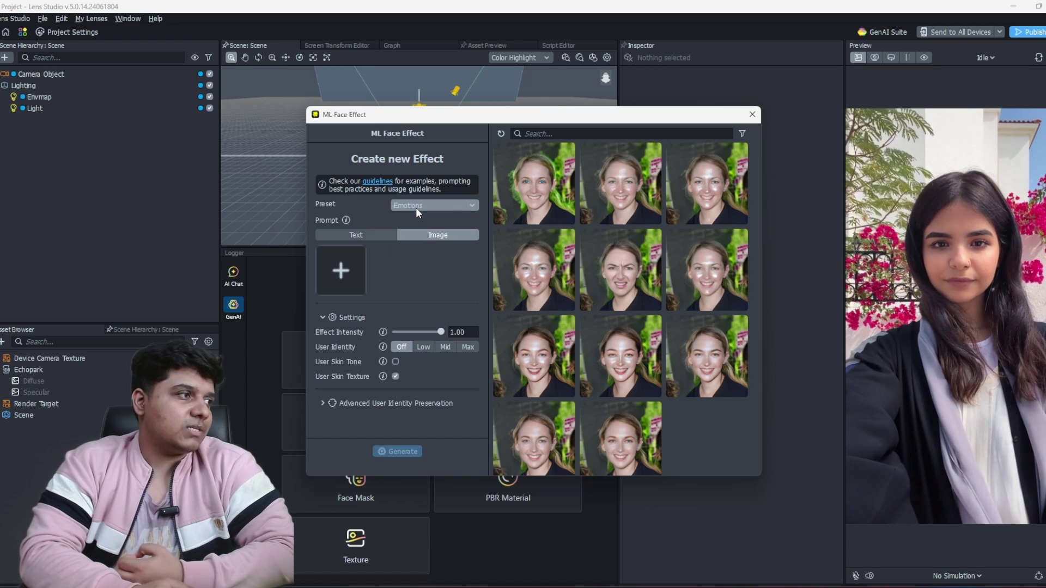
{"action": "left_click", "coordinate": [619, 276]}
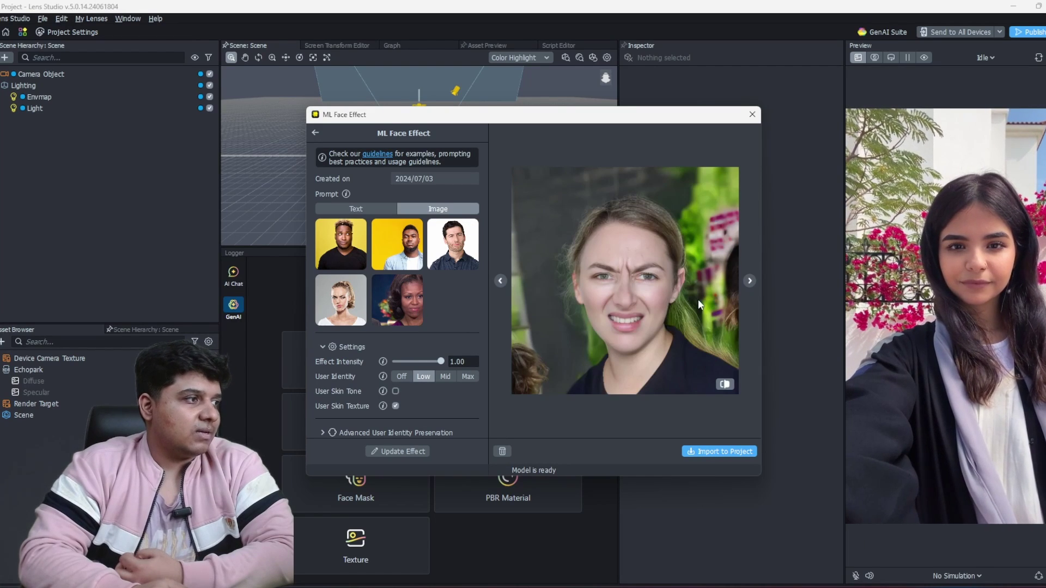
{"action": "left_click", "coordinate": [750, 281]}
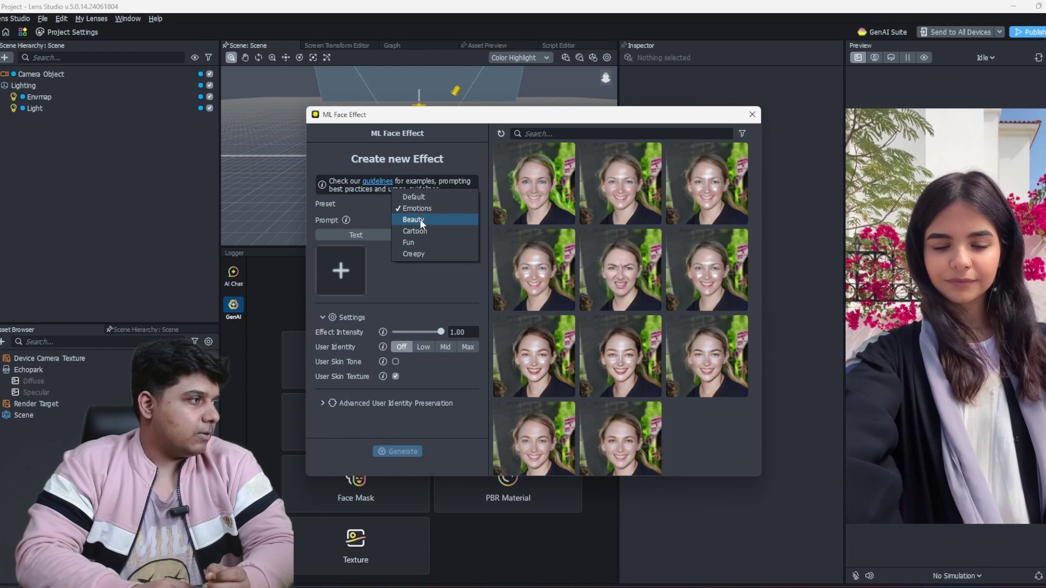
Choose the Beauty preset and preview an existing beauty effect on other sample portraits, comparing it with the original face.
{"action": "left_click", "coordinate": [414, 225]}
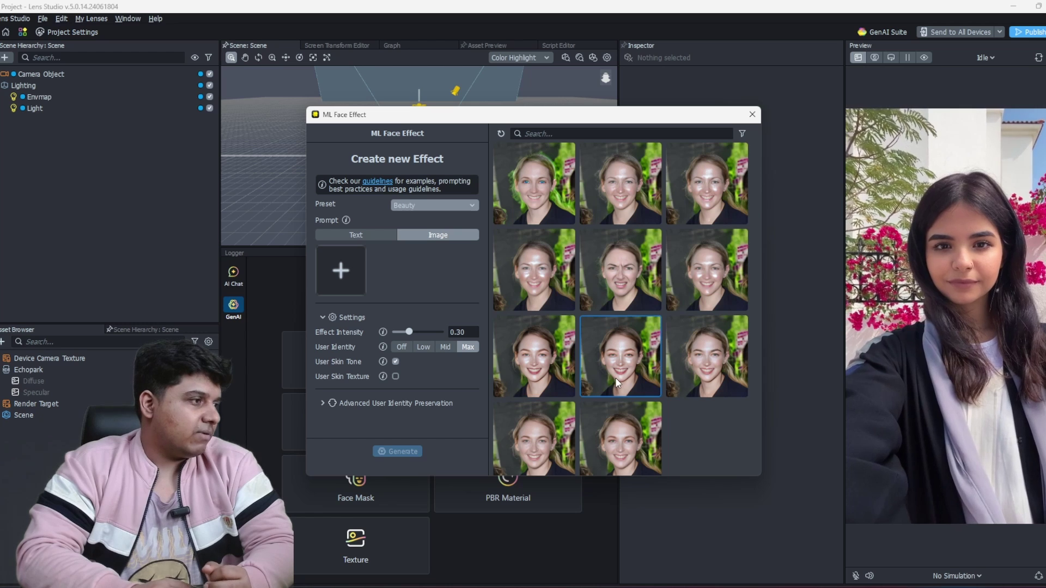
{"action": "scroll", "coordinate": [636, 428], "scroll_direction": "down", "scroll_amount": 1}
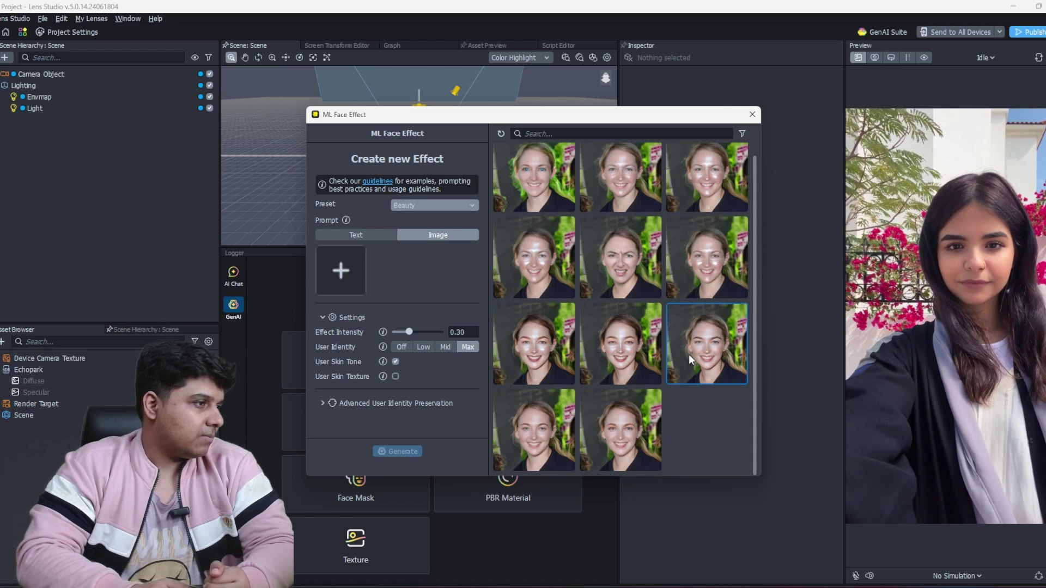
{"action": "left_click", "coordinate": [710, 348]}
{"action": "left_click", "coordinate": [751, 281]}
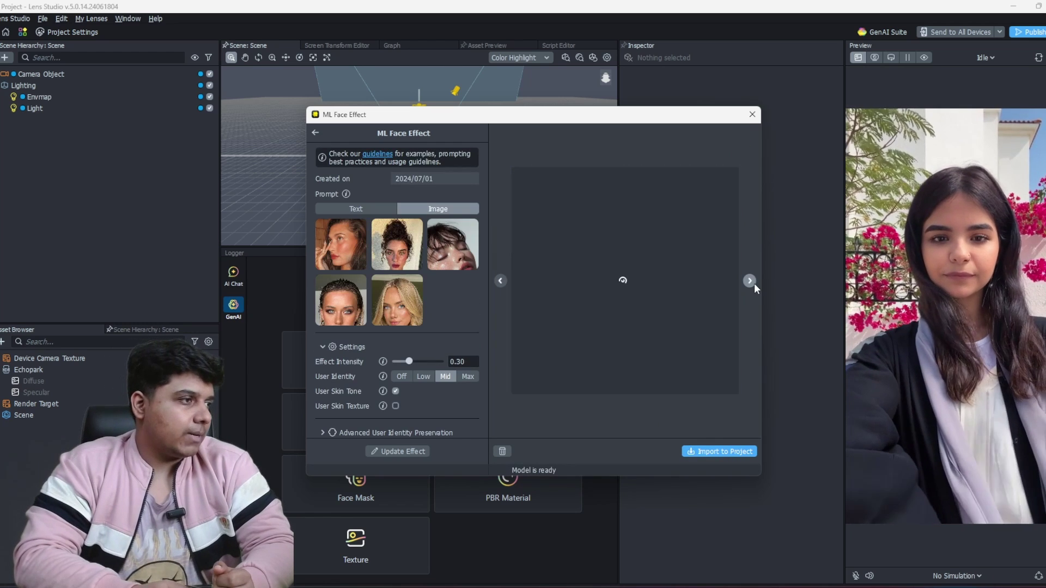
{"action": "left_click", "coordinate": [751, 281]}
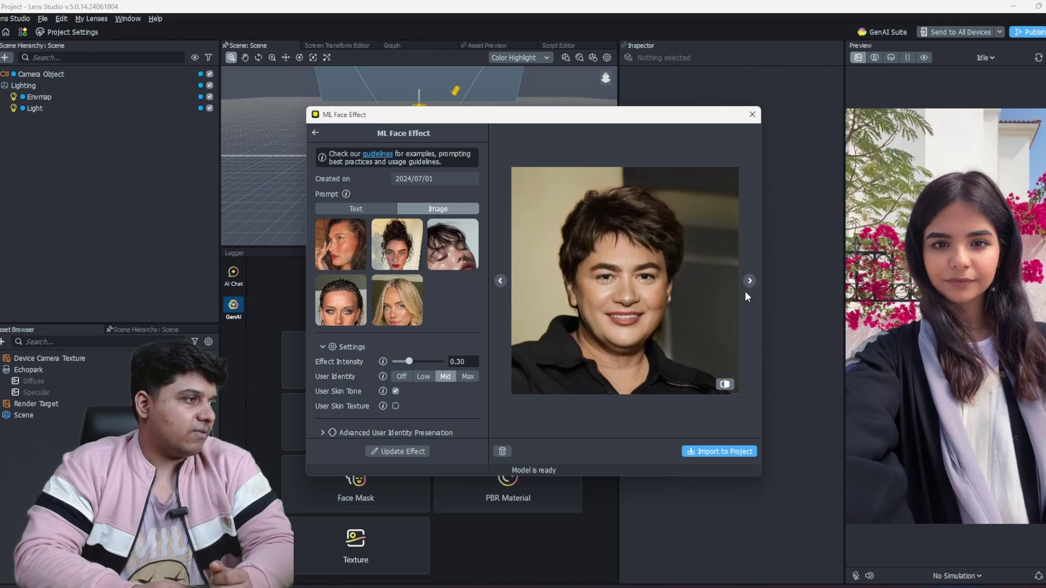
{"action": "left_click", "coordinate": [724, 384]}
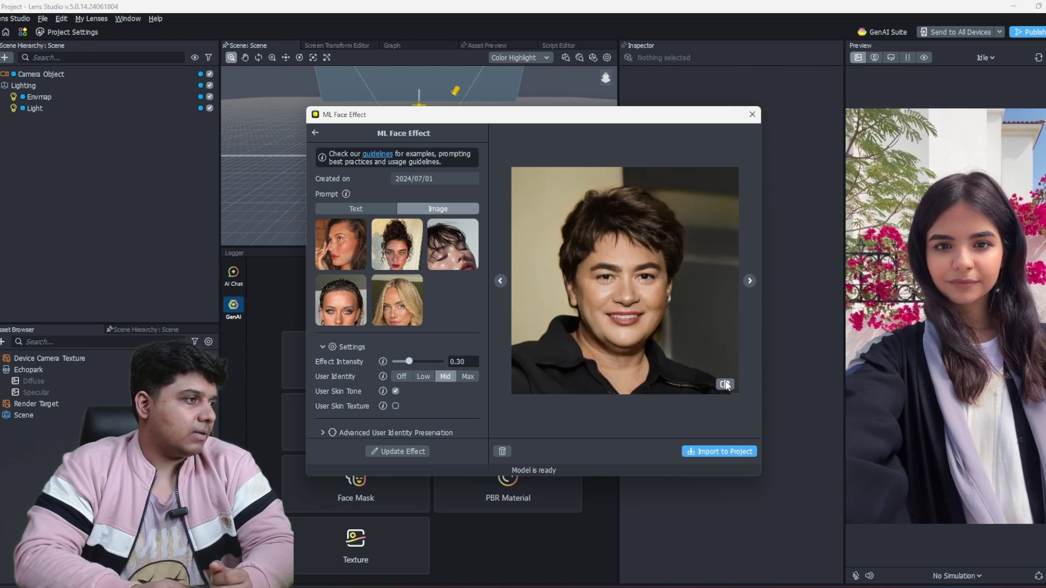